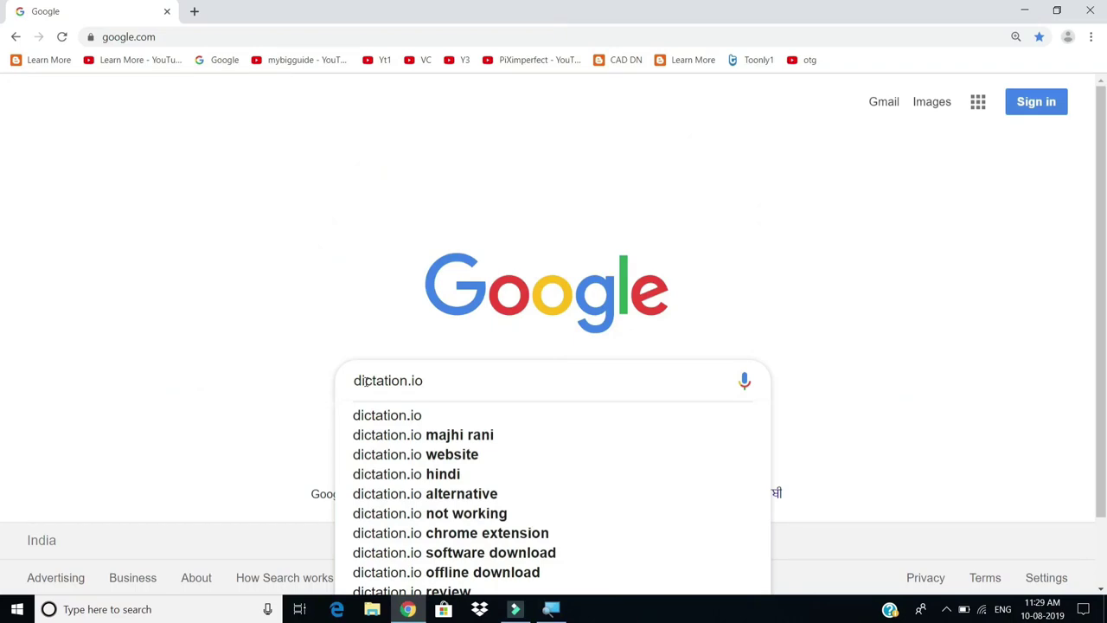
- Search Google for dictation.io, launch the site's voice notepad and clear the existing text from the note
{"action": "key", "text": "Return"}
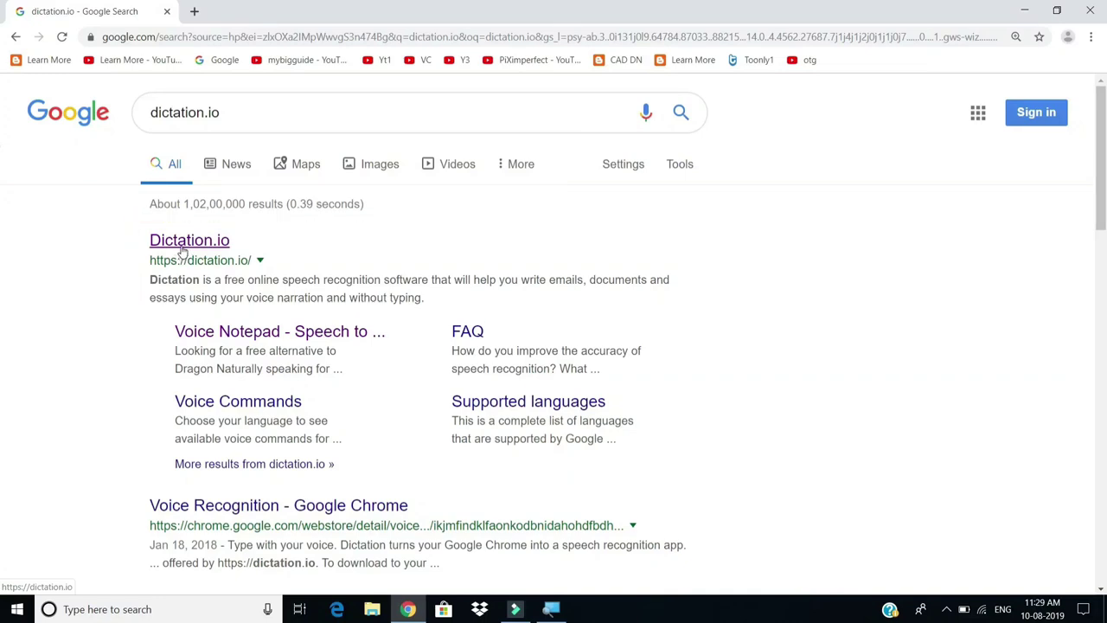
{"action": "left_click", "coordinate": [182, 247]}
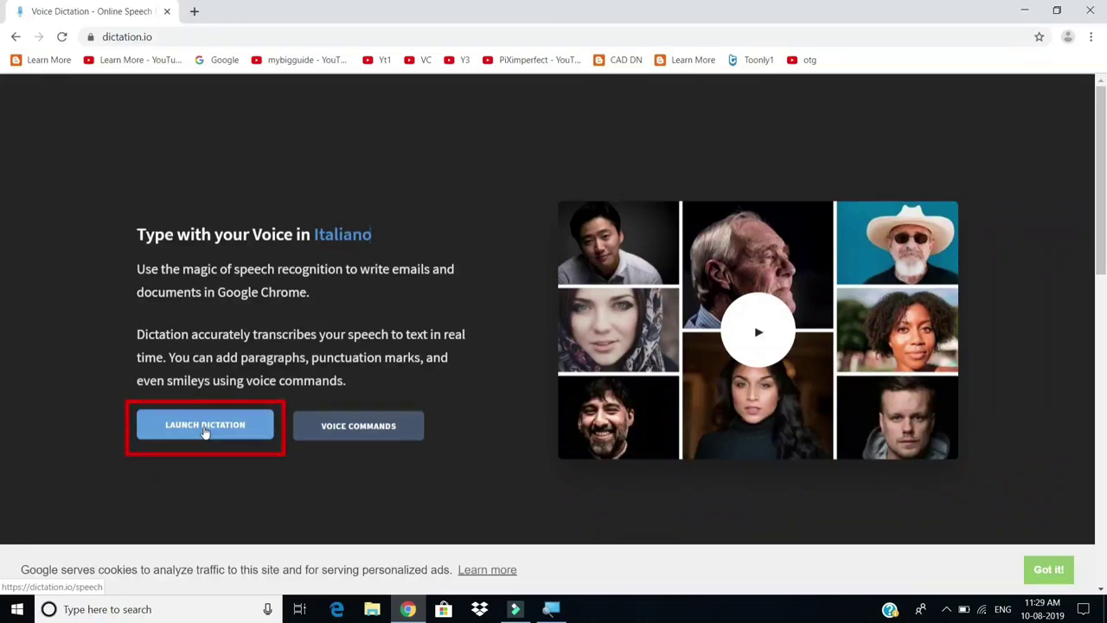
{"action": "left_click", "coordinate": [205, 426]}
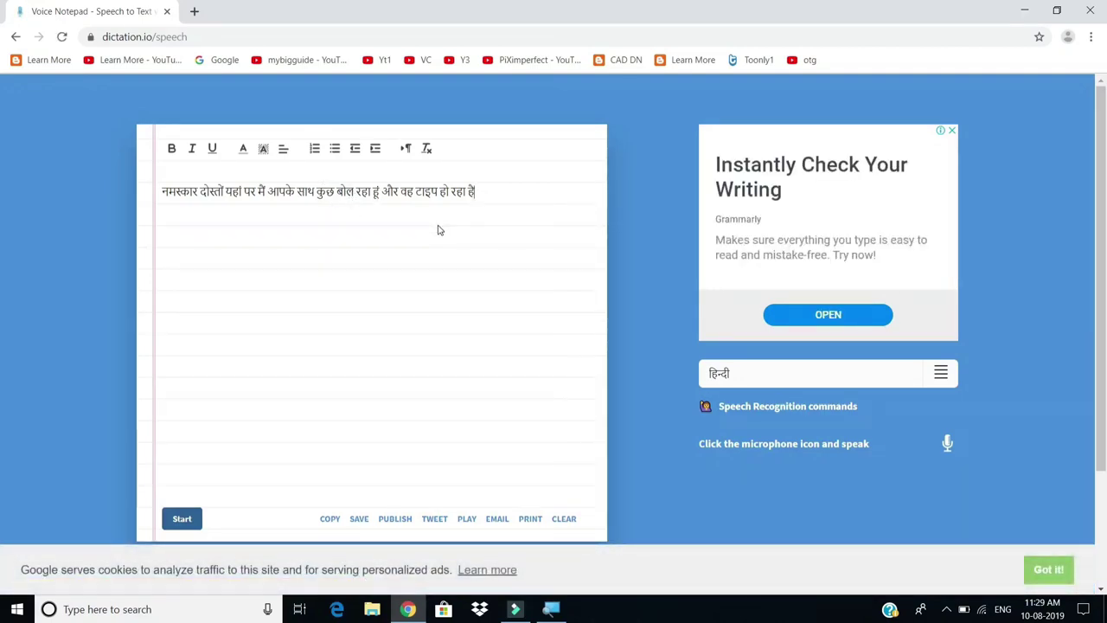
{"action": "left_click", "coordinate": [563, 519]}
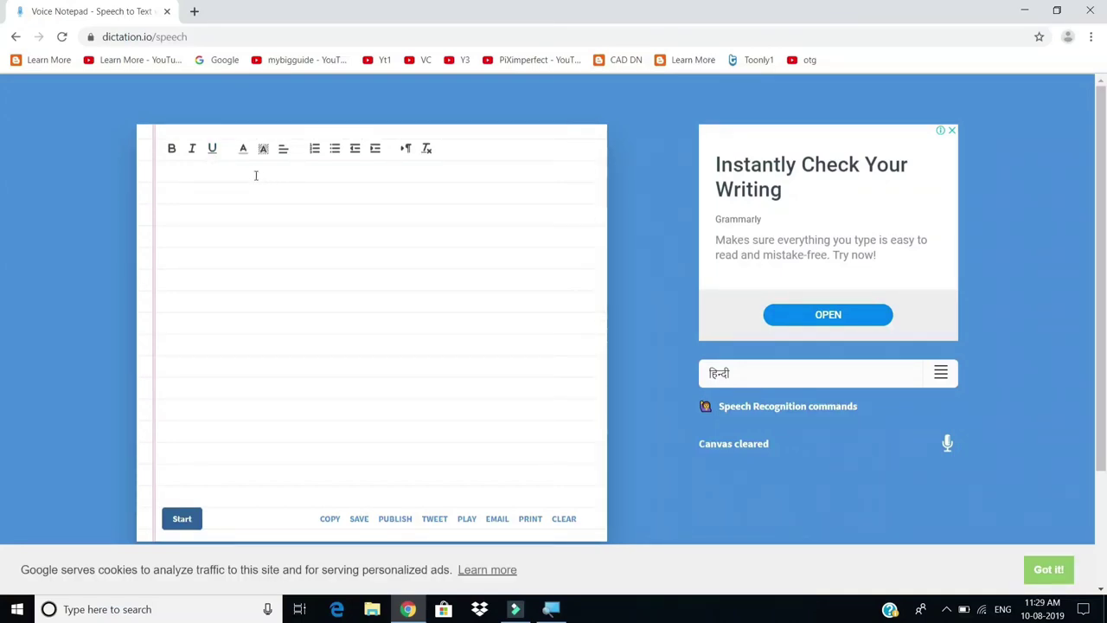
- Look through the available dictation languages and choose हिन्दी as the speech recognition language
{"action": "left_click", "coordinate": [943, 382]}
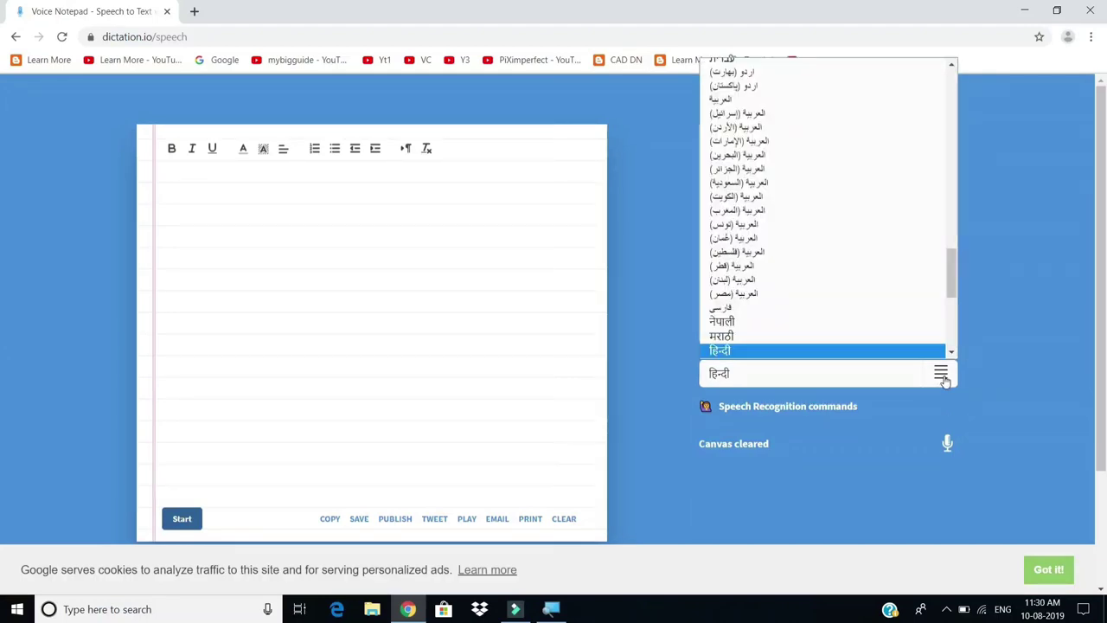
{"action": "scroll", "coordinate": [943, 346], "scroll_direction": "down", "scroll_amount": 1}
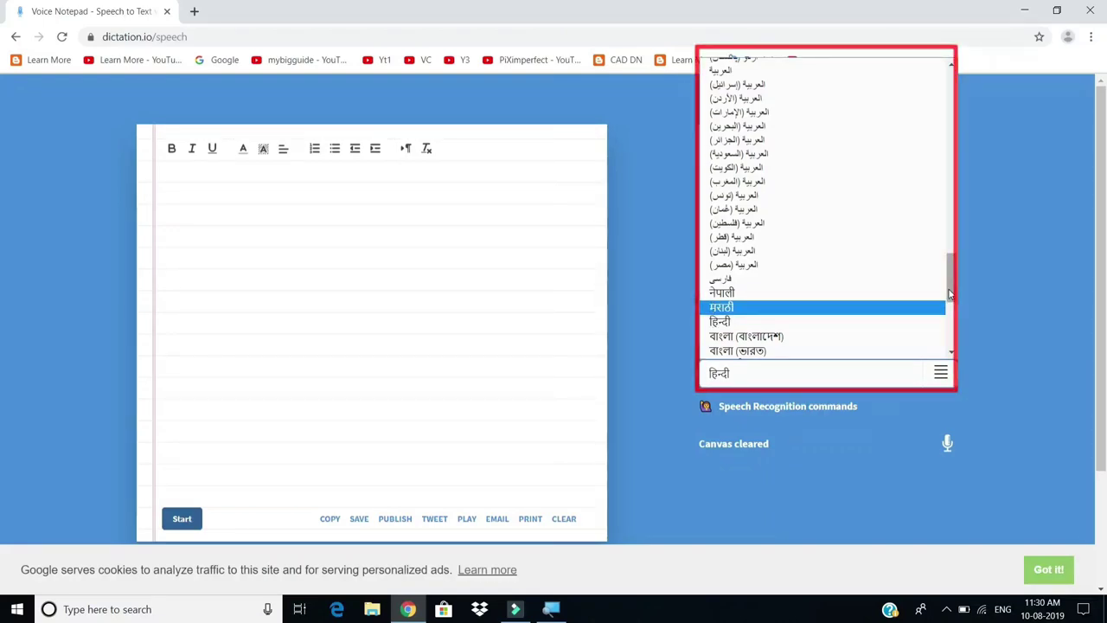
{"action": "left_click_drag", "start_coordinate": [949, 294], "coordinate": [946, 128]}
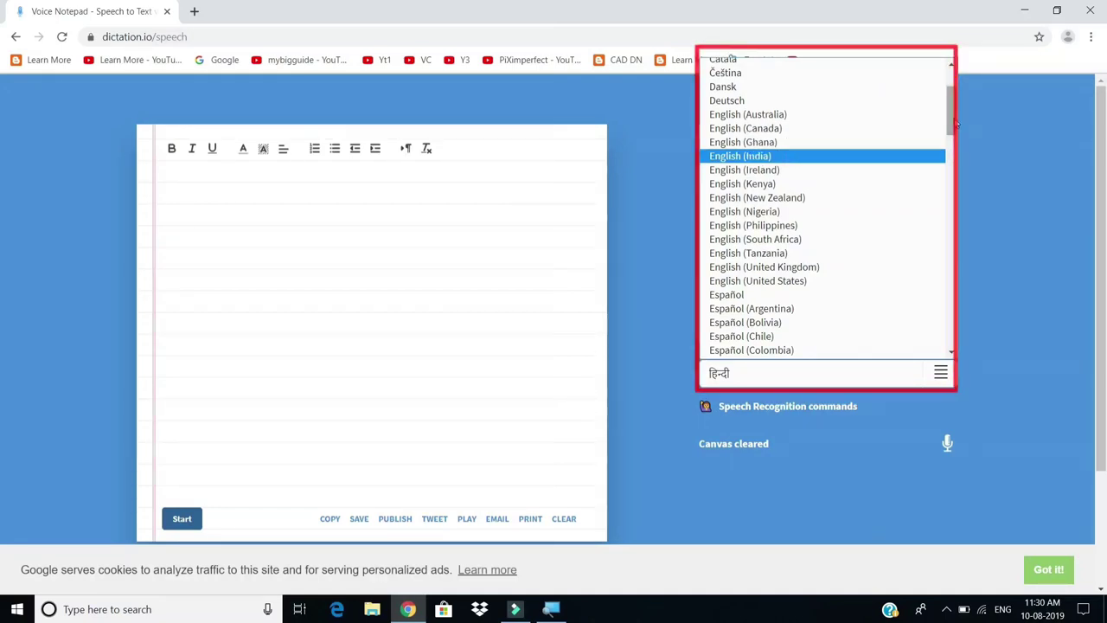
{"action": "left_click_drag", "start_coordinate": [956, 124], "coordinate": [955, 250]}
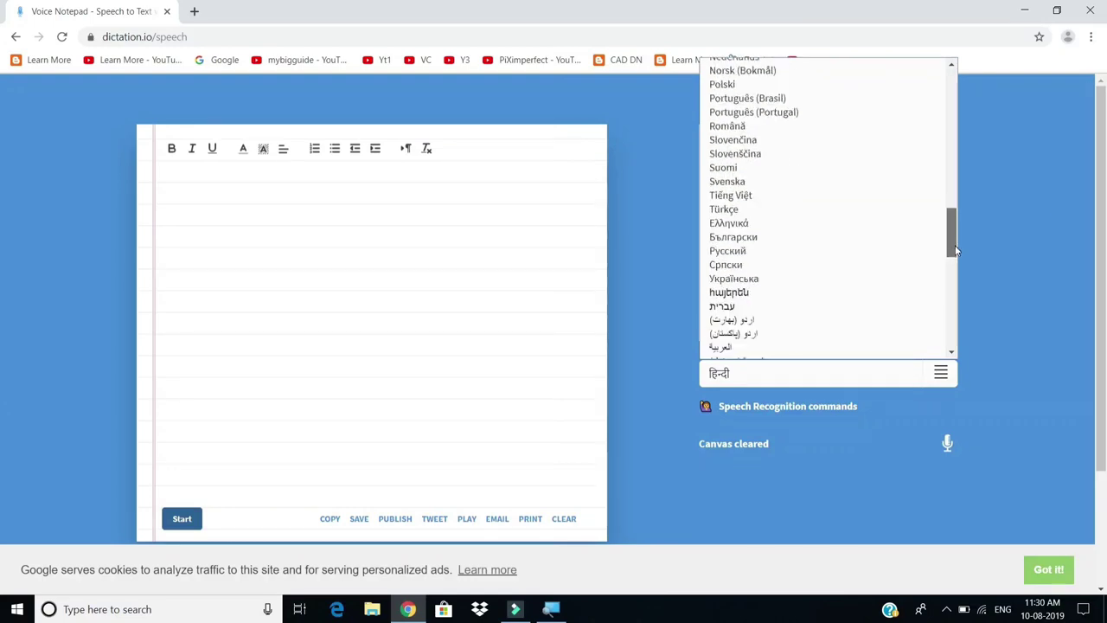
{"action": "scroll", "coordinate": [763, 249], "scroll_direction": "down", "scroll_amount": 6}
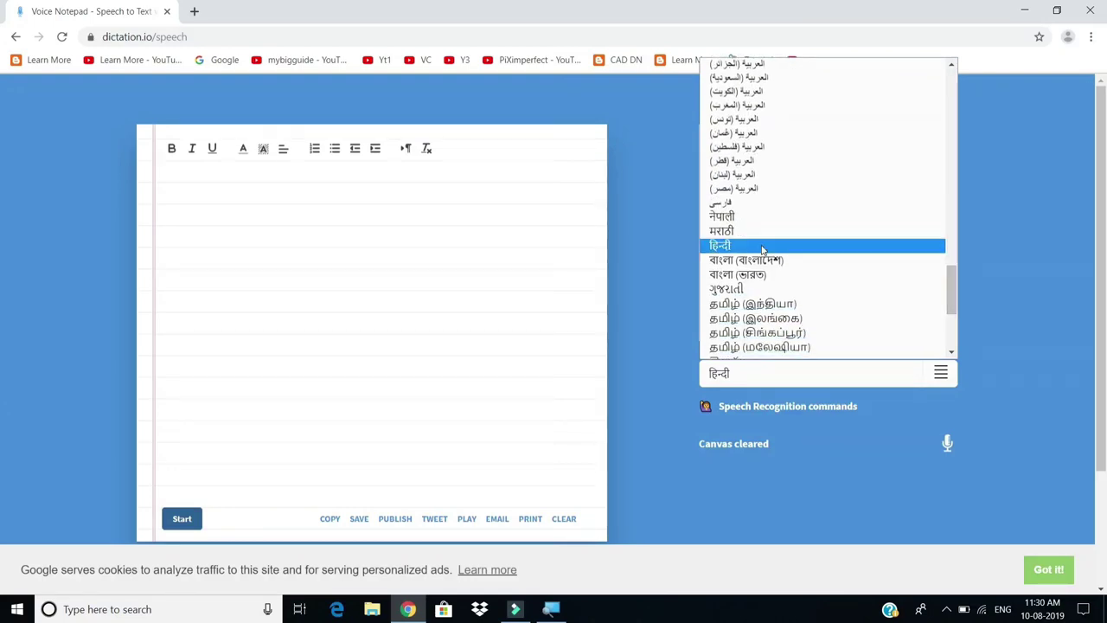
{"action": "left_click", "coordinate": [763, 249]}
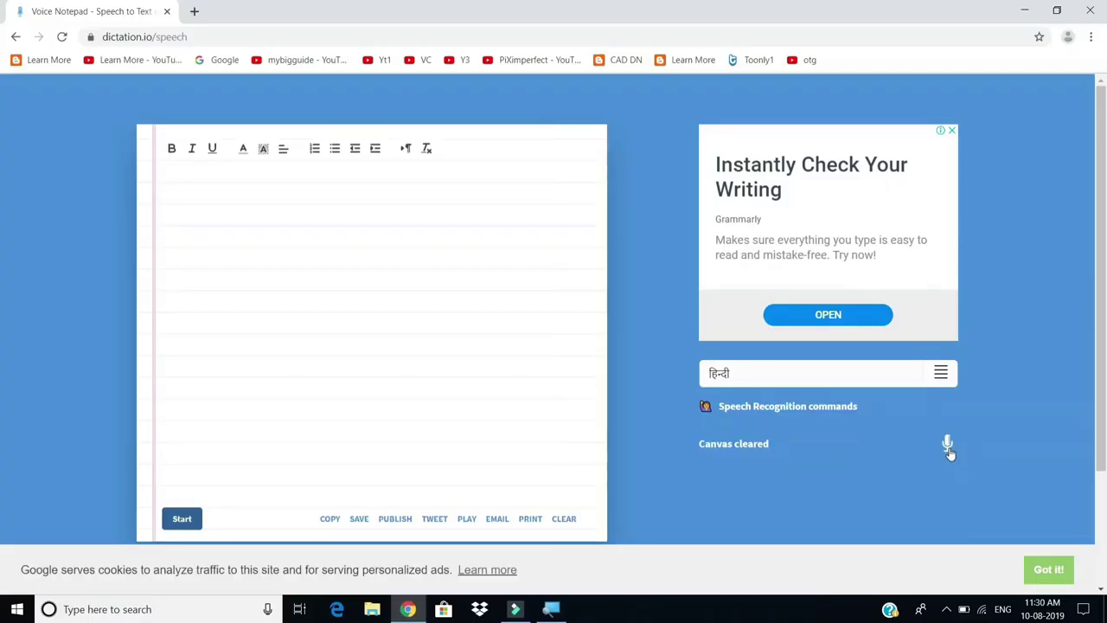
- Dictate "नमस्कार दोस्तों कैसे हो आप सब लोग" into the note, stop recording, and make the text bold, italic and underlined
{"action": "left_click", "coordinate": [184, 522]}
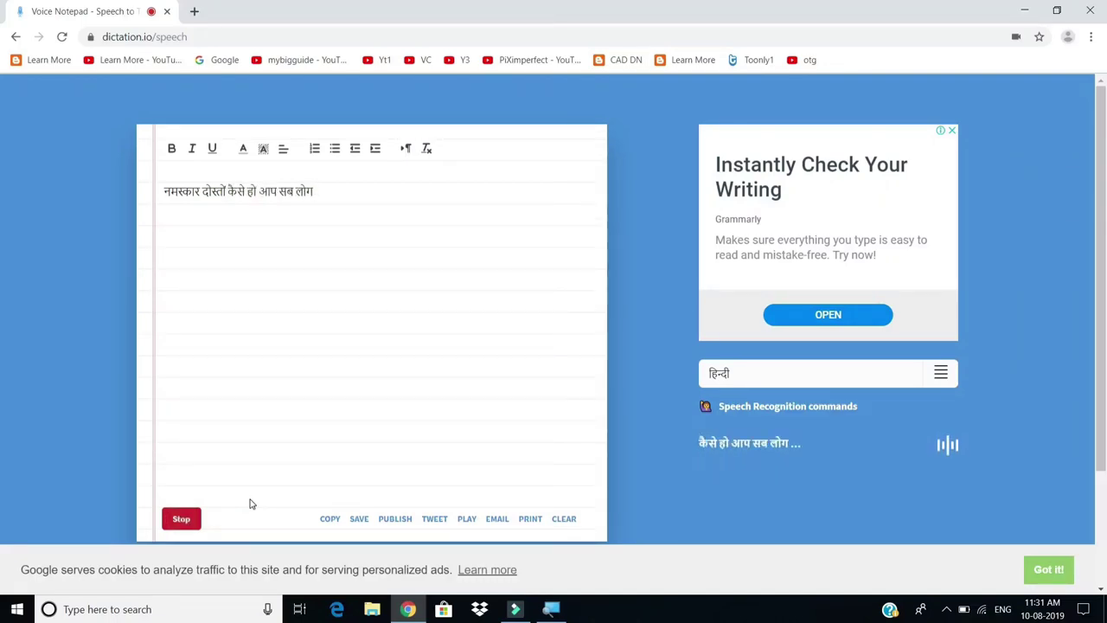
{"action": "left_click", "coordinate": [179, 519]}
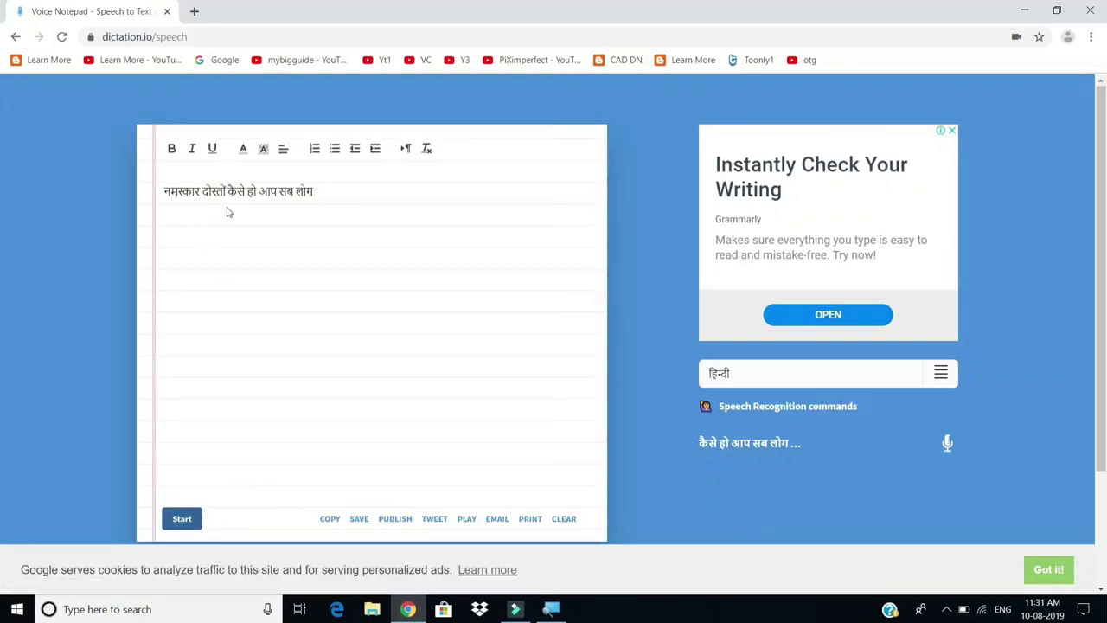
{"action": "left_click_drag", "start_coordinate": [314, 188], "coordinate": [165, 189]}
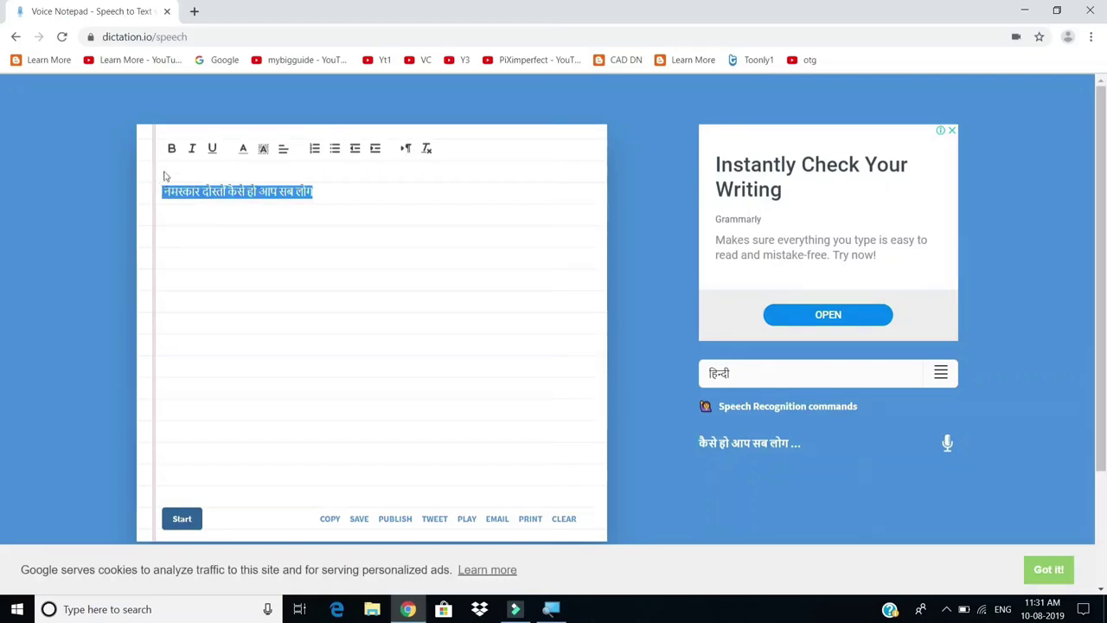
{"action": "left_click", "coordinate": [173, 149]}
{"action": "left_click", "coordinate": [192, 150]}
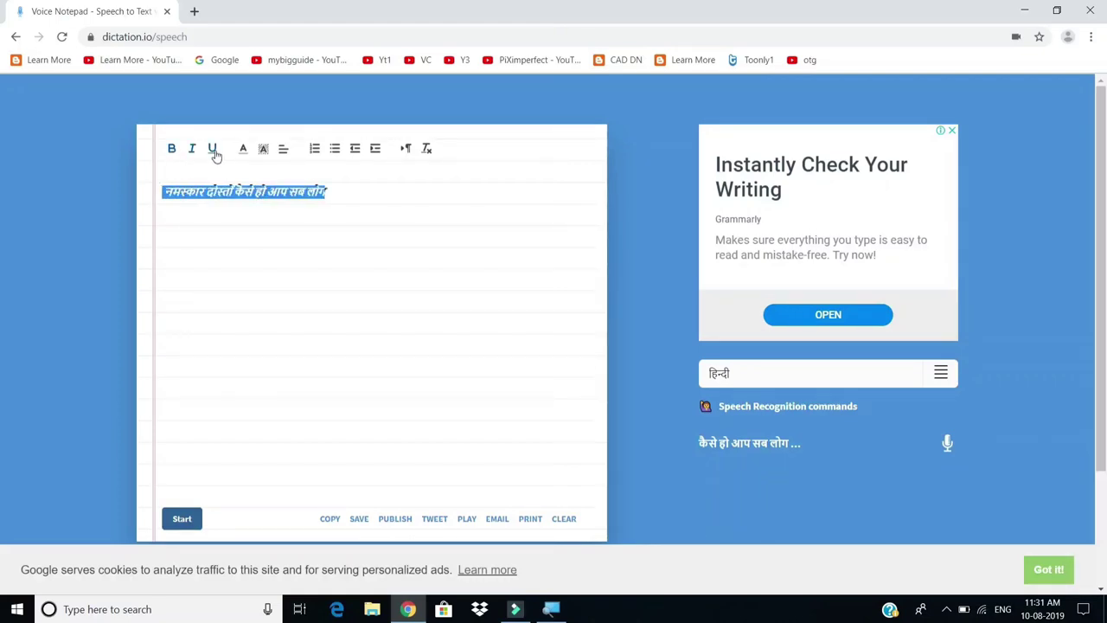
{"action": "left_click", "coordinate": [213, 149]}
- Copy the dictated note and paste it into a new blank document in Word, started with the winword command
{"action": "left_click", "coordinate": [331, 519]}
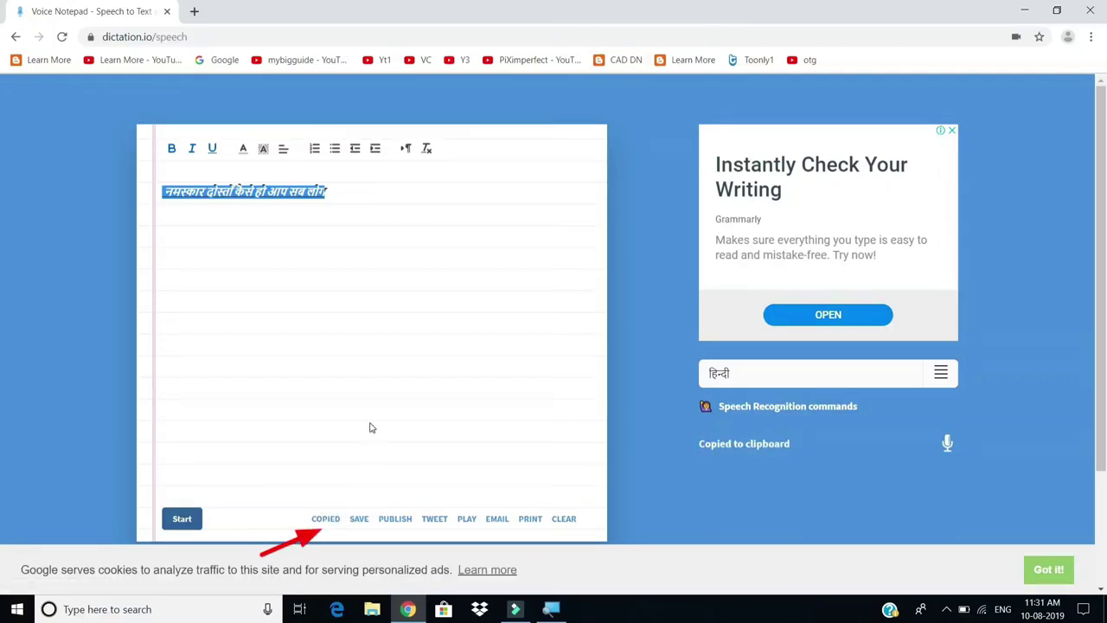
{"action": "key", "text": "super+r"}
{"action": "type", "text": "winword"}
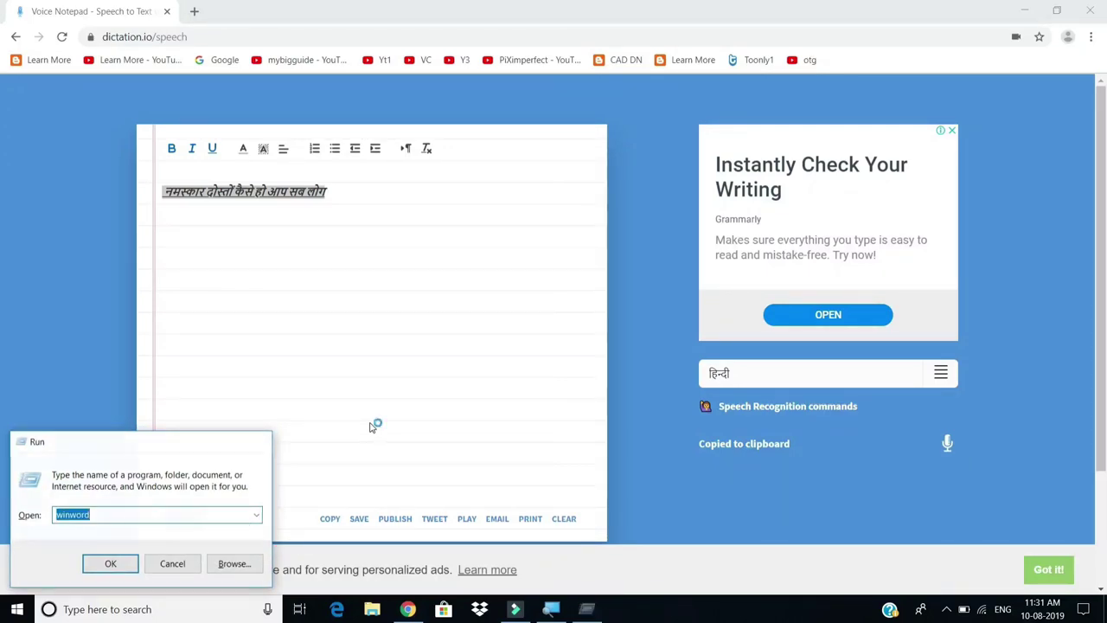
{"action": "key", "text": "Return"}
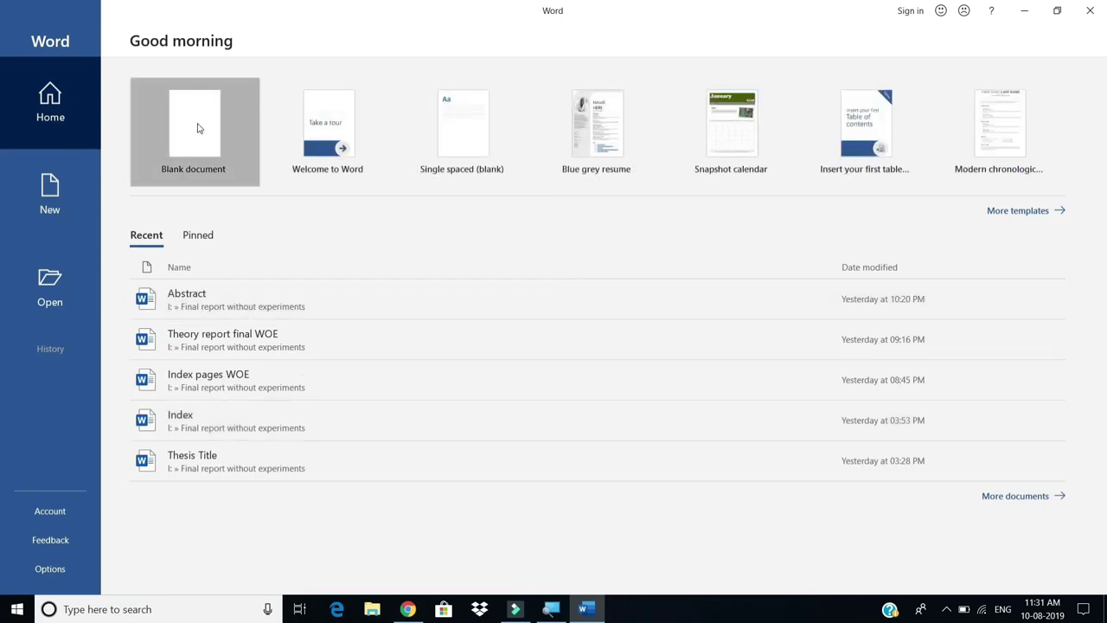
{"action": "left_click", "coordinate": [197, 128]}
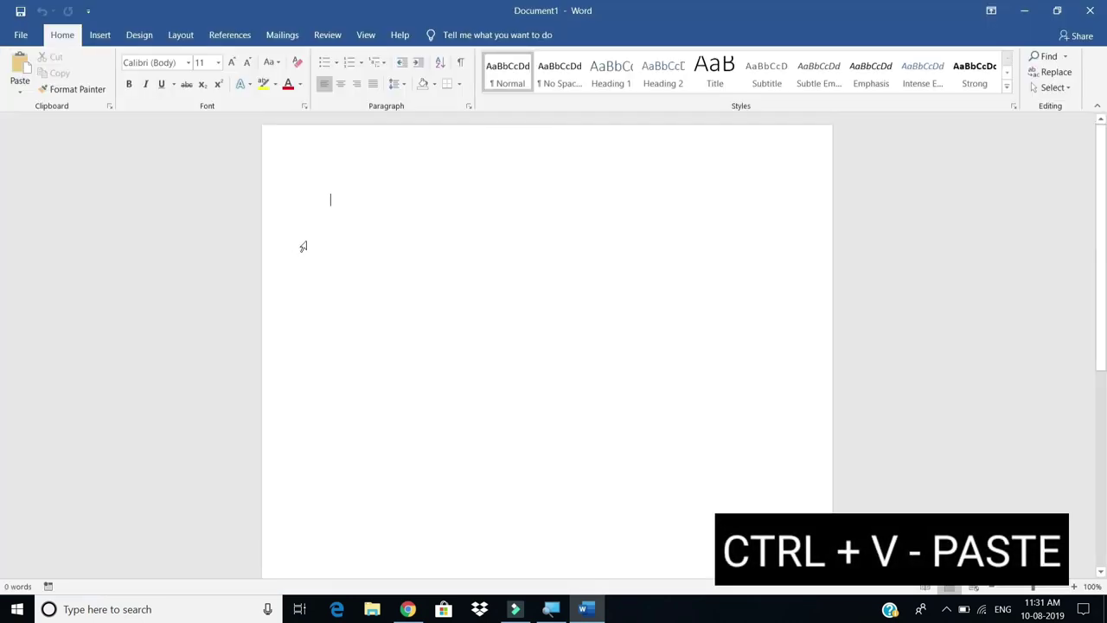
{"action": "key", "text": "ctrl+v"}
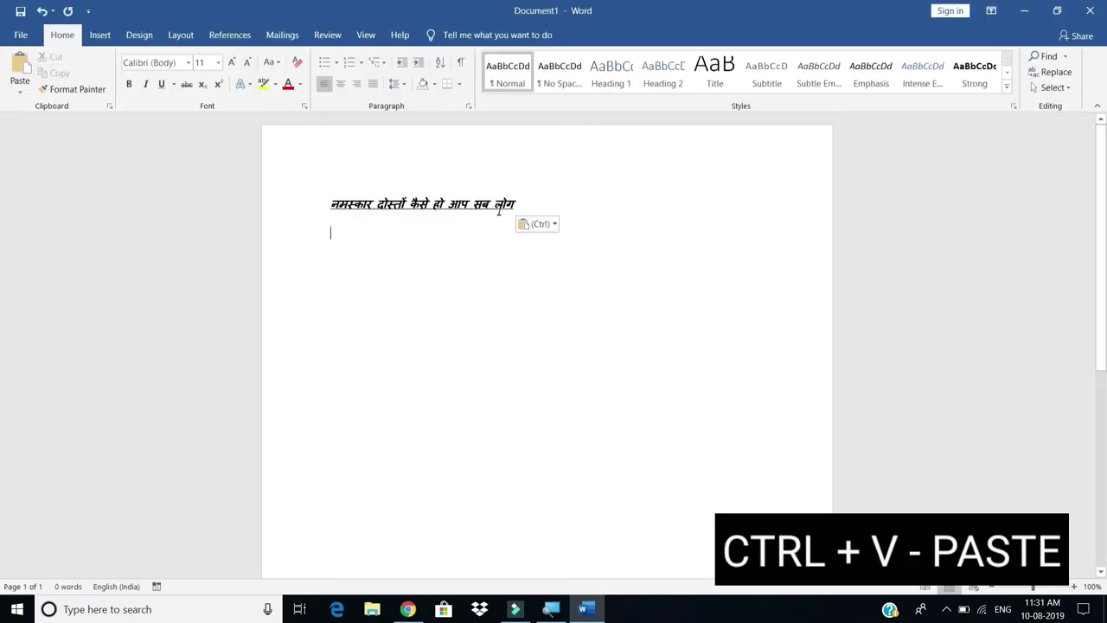
- Enlarge the pasted Hindi line in the document to font size 22
{"action": "left_click_drag", "start_coordinate": [529, 202], "coordinate": [327, 185]}
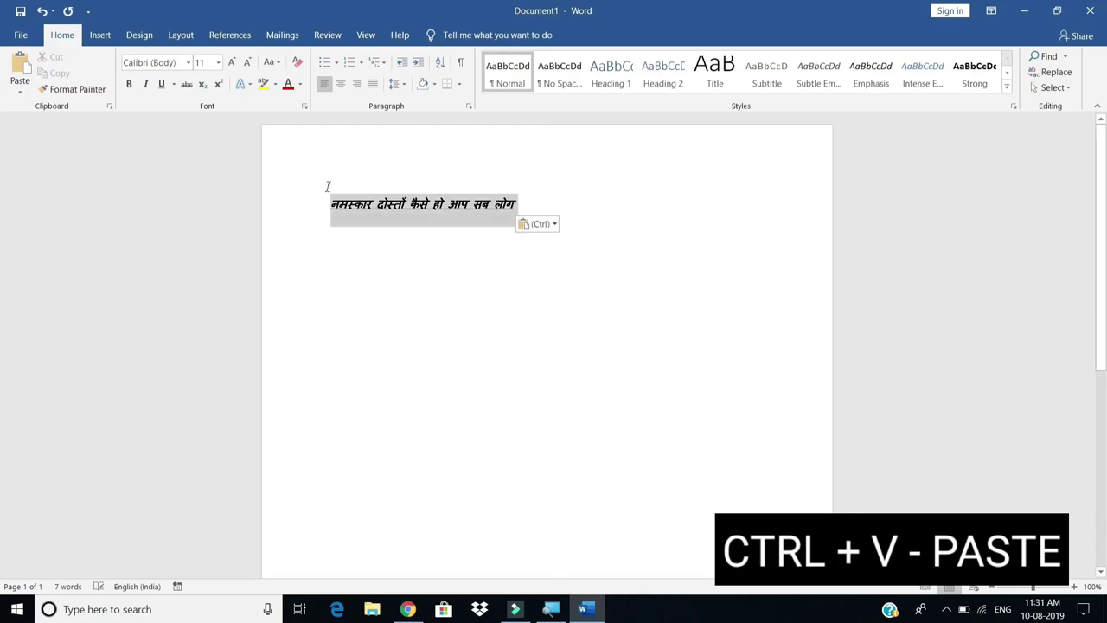
{"action": "left_click", "coordinate": [230, 64]}
{"action": "left_click", "coordinate": [231, 64]}
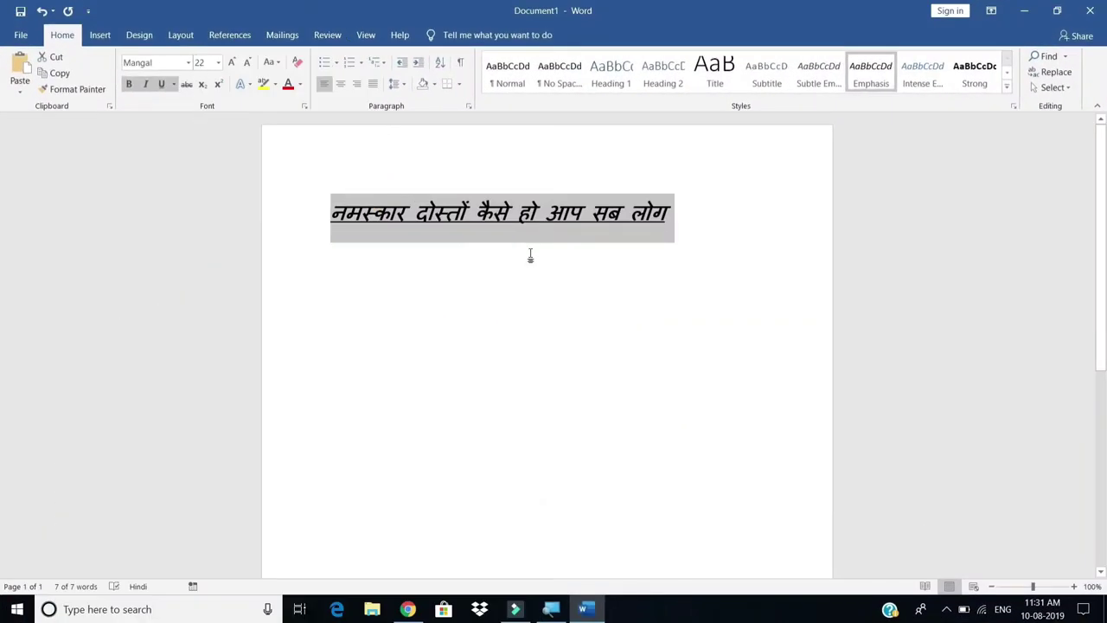
- Switch back to the voice notepad in Chrome, view the note's print preview and its destination options, then cancel printing
{"action": "key", "text": "alt+Tab"}
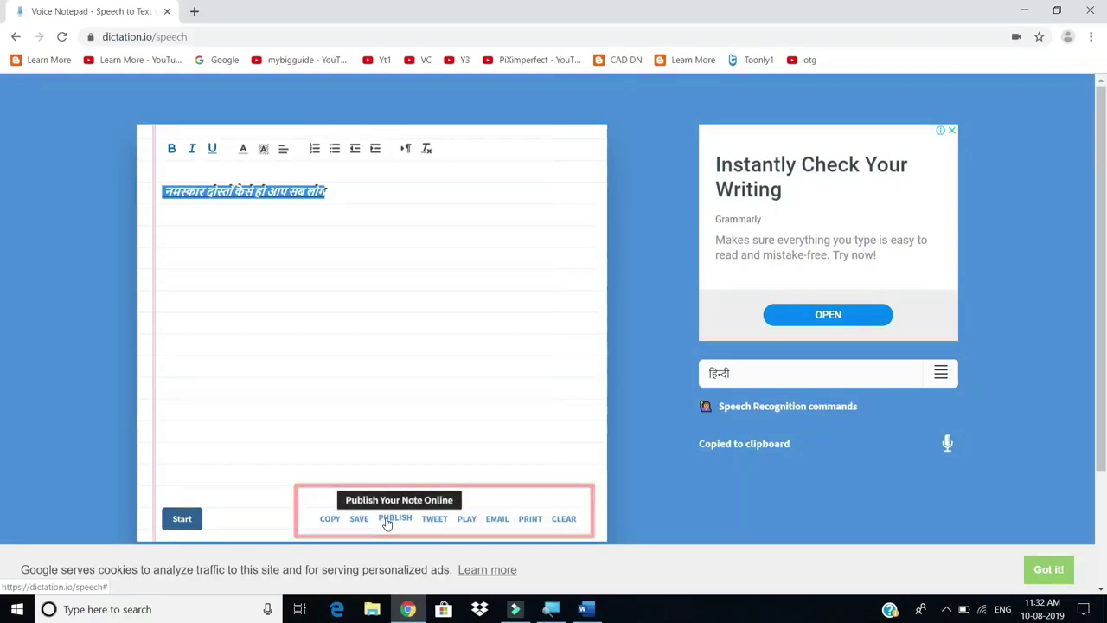
{"action": "left_click", "coordinate": [530, 519]}
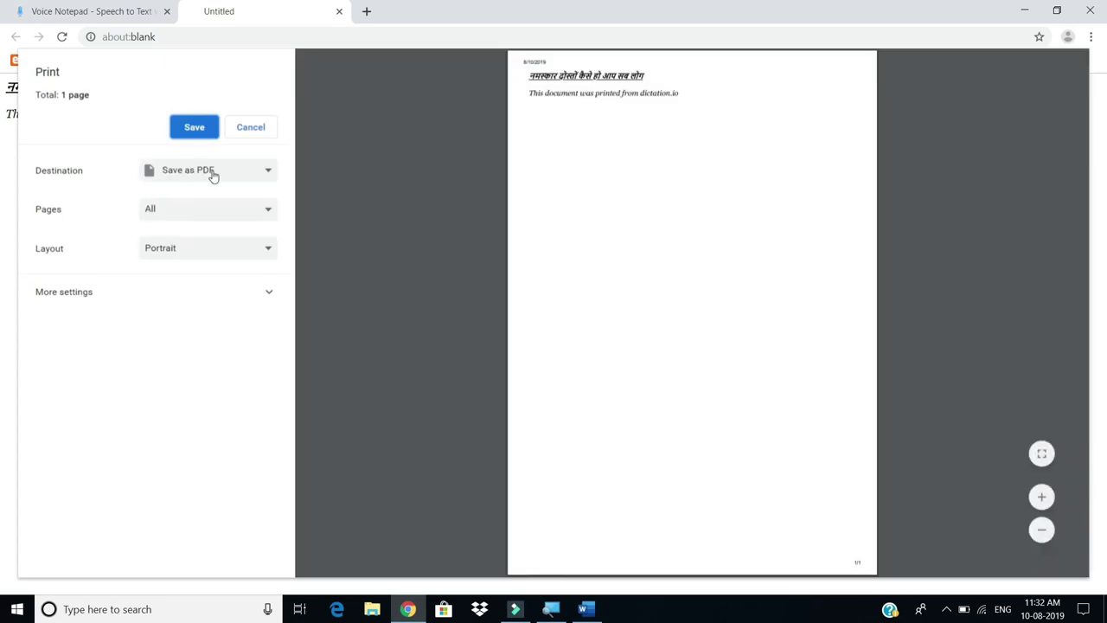
{"action": "left_click", "coordinate": [212, 177]}
{"action": "left_click", "coordinate": [208, 178]}
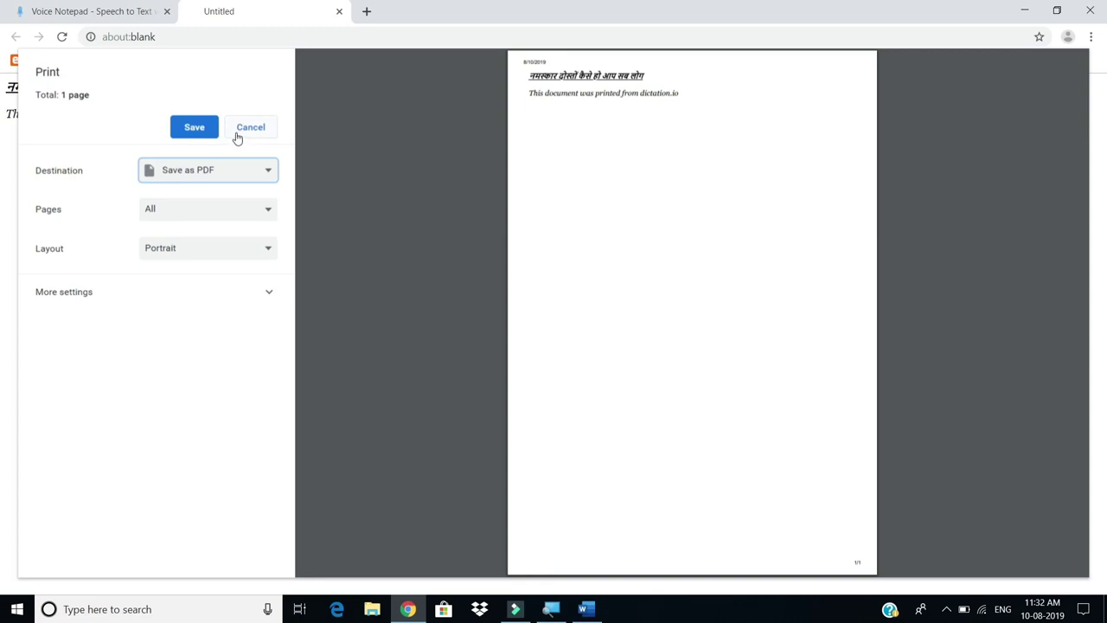
{"action": "left_click", "coordinate": [247, 135]}
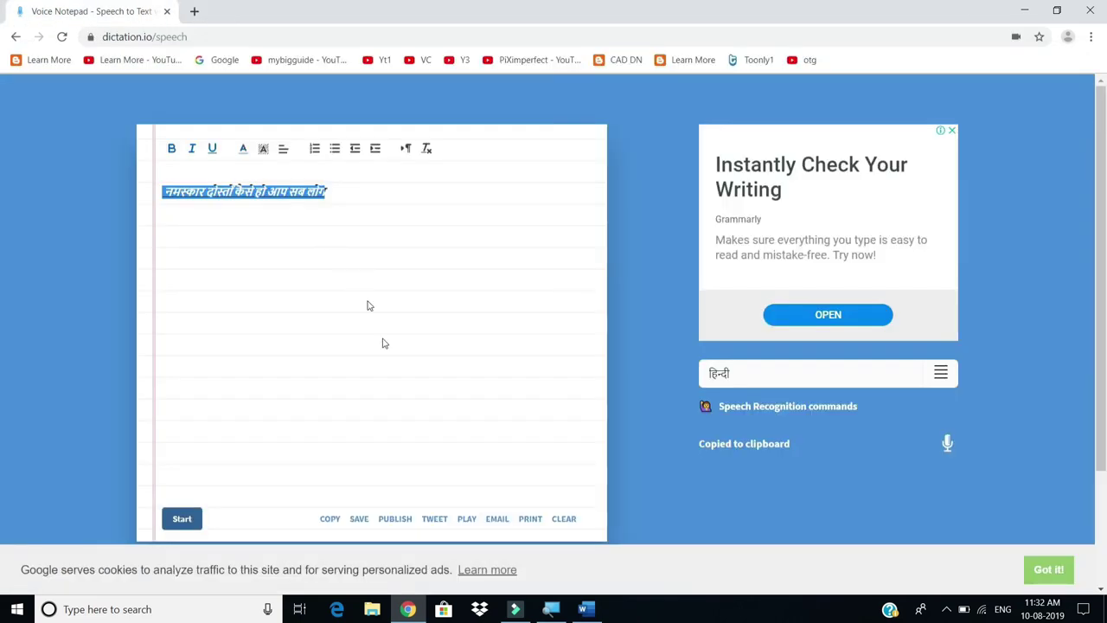